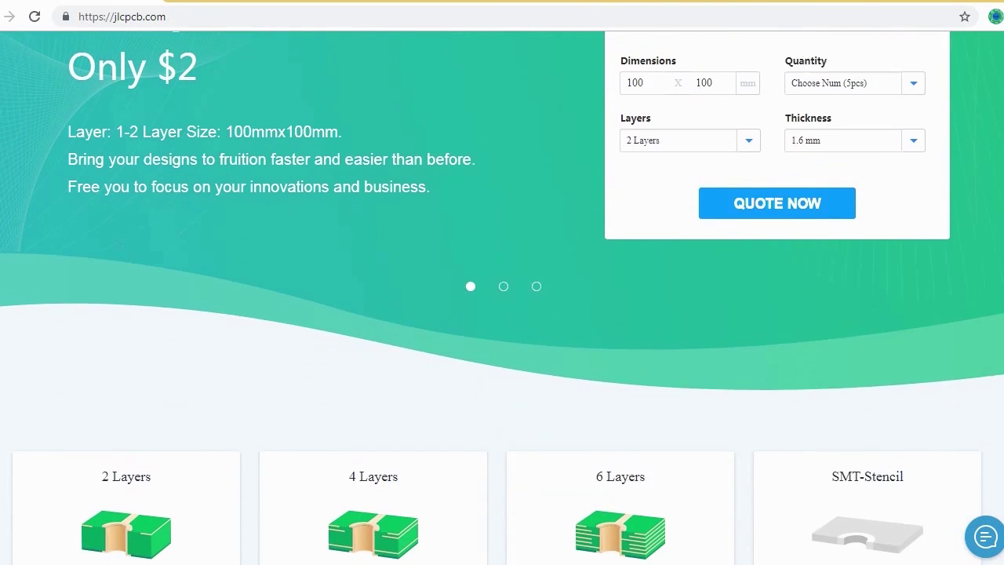
Upload the Gerber zip through 'Add your gerber file' on the PCB quote page
scroll(502, 298, down, 5)
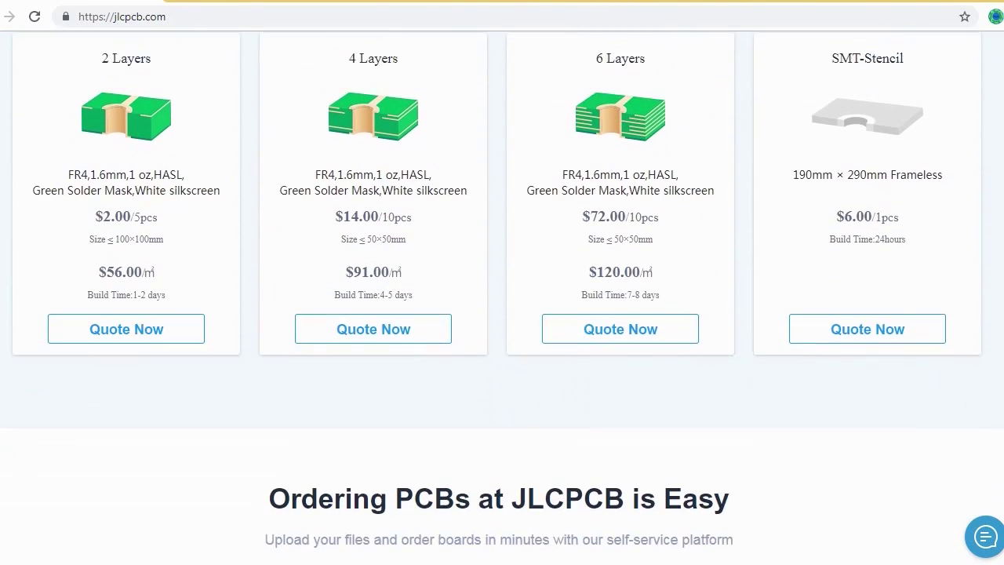
scroll(502, 298, down, 5)
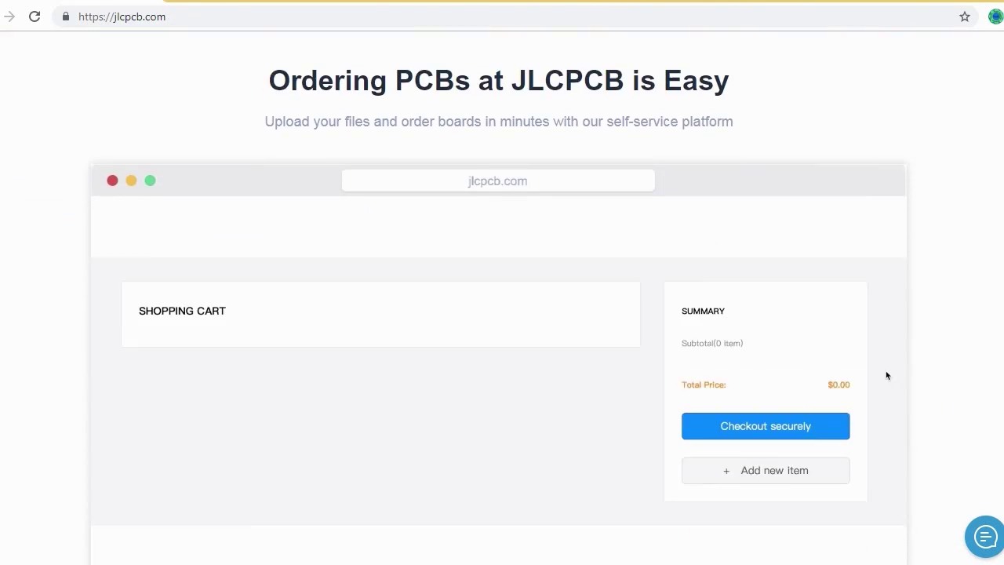
scroll(886, 375, down, 3)
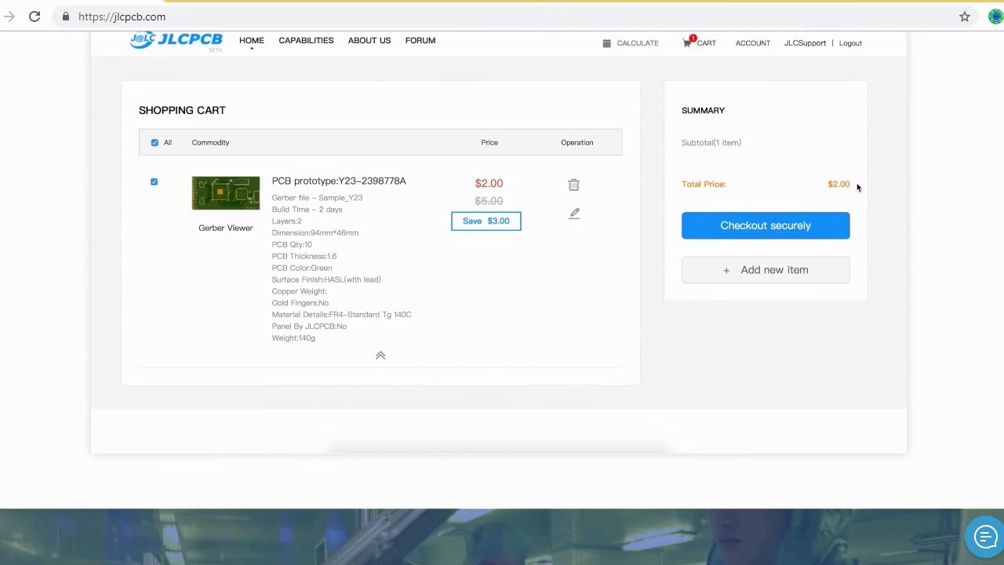
scroll(502, 298, down, 3)
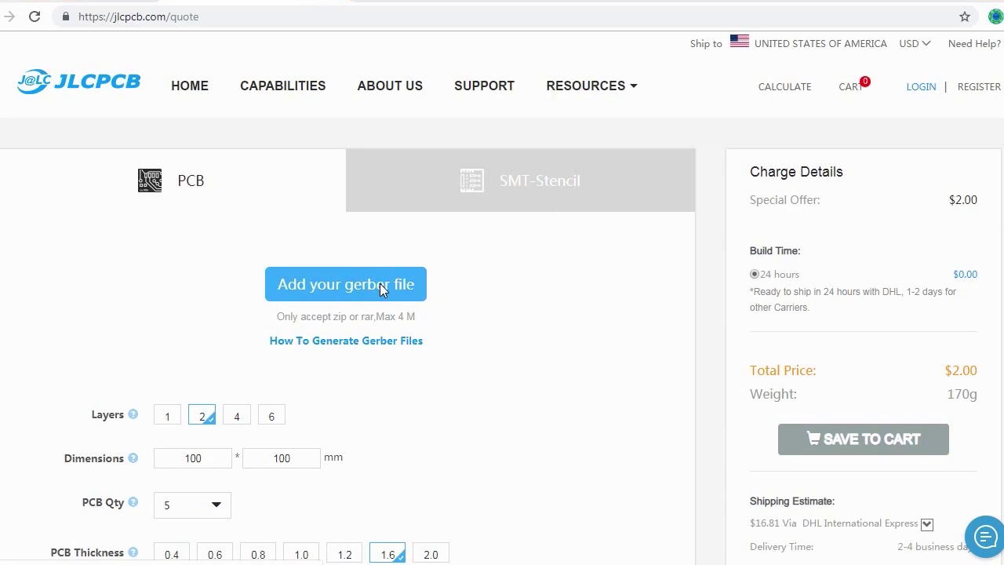
click(379, 287)
drag(551, 243, 560, 306)
double_click(290, 237)
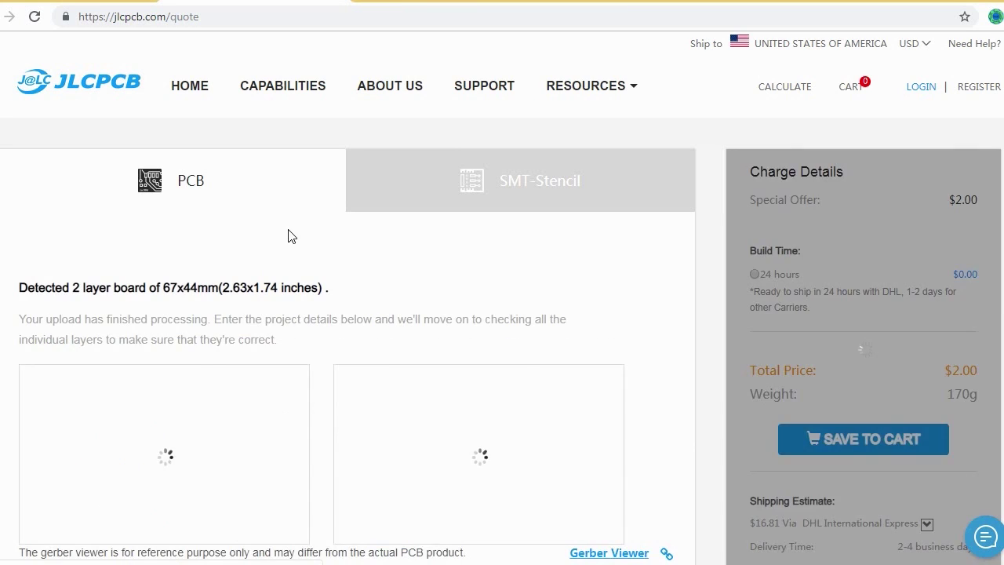
Set the PCB Color to Matte Black and the PCB Qty to 20
scroll(287, 233, down, 4)
scroll(258, 282, down, 2)
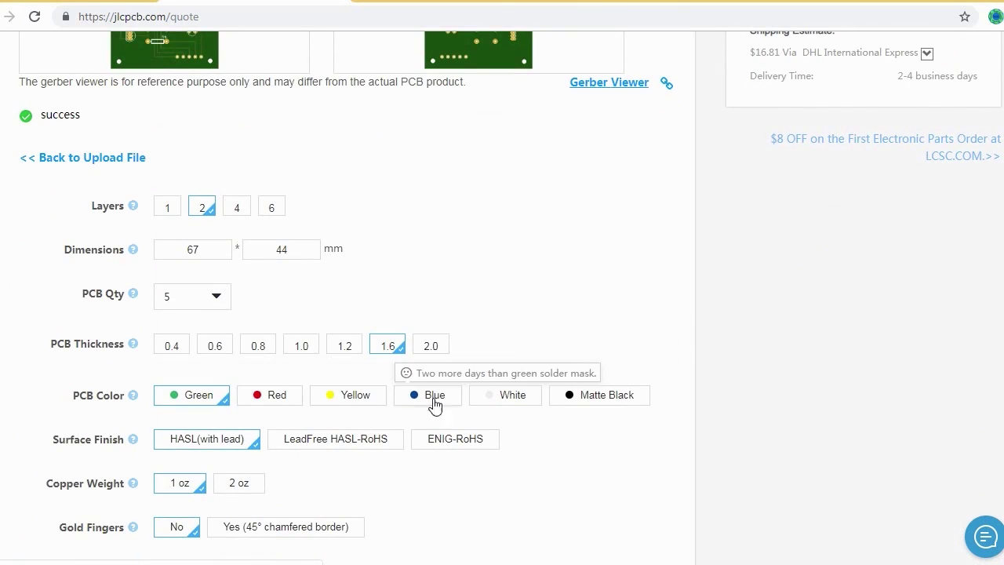
click(605, 401)
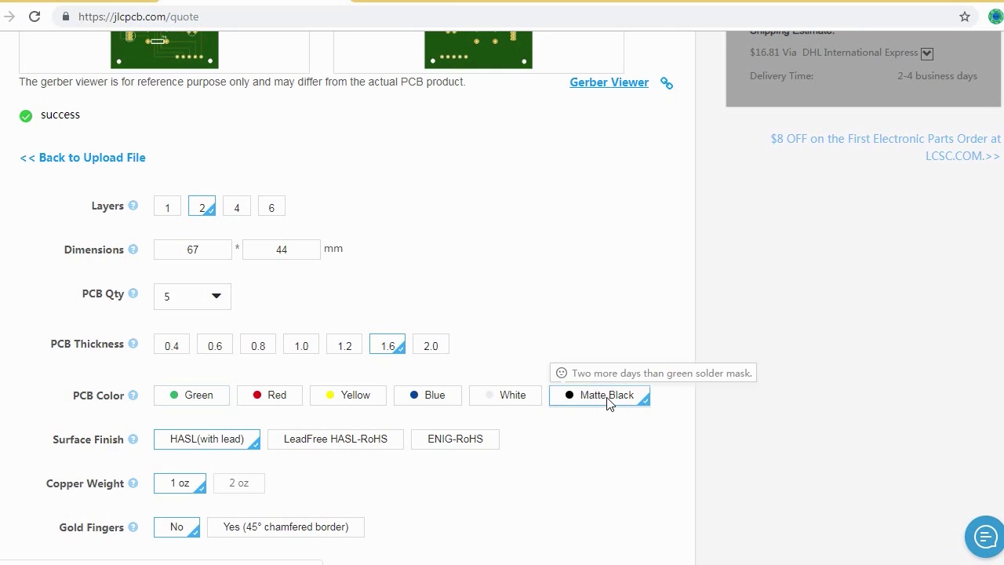
click(218, 300)
click(478, 328)
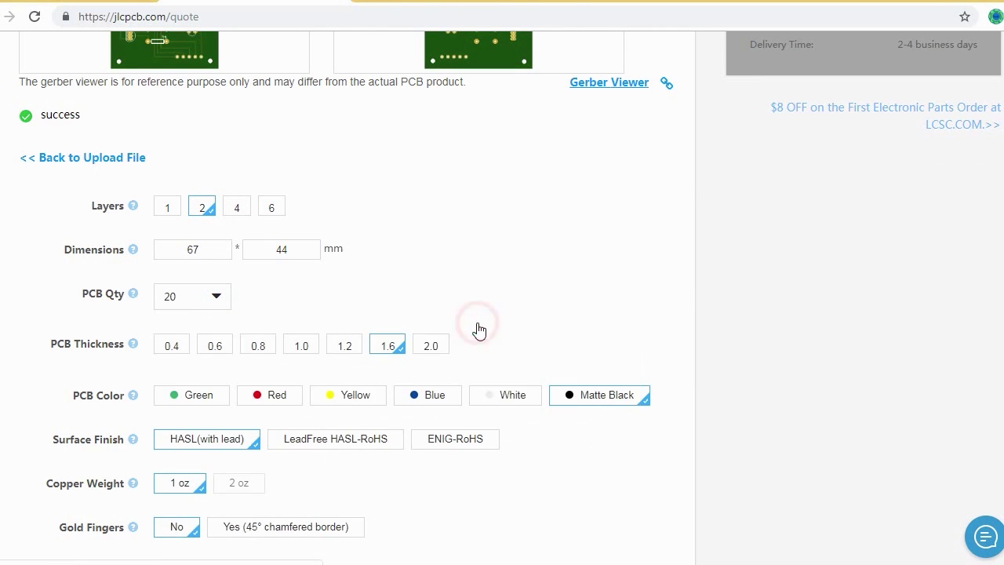